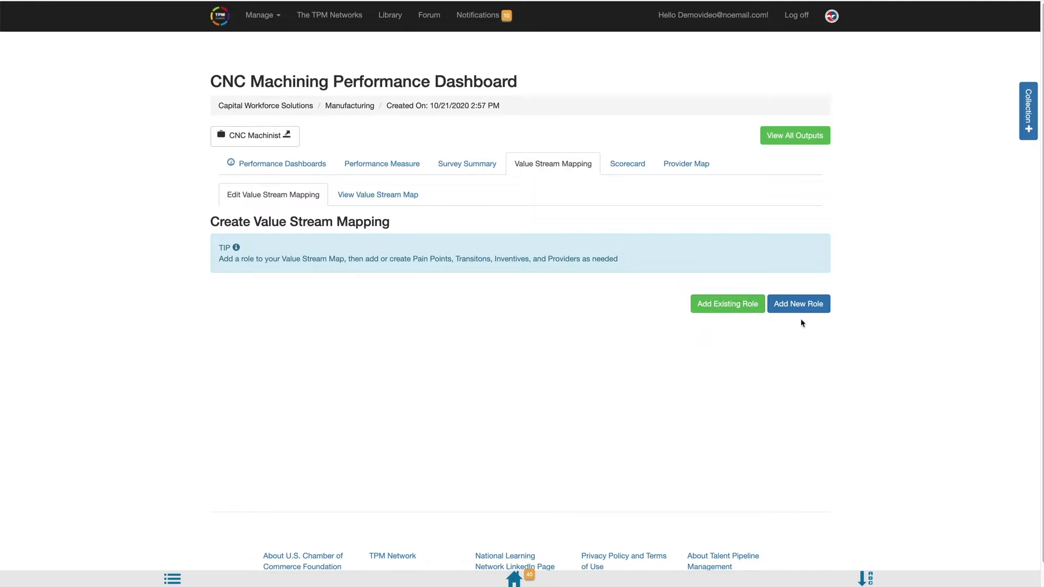
Step: Add the existing roles Career Awareness & Guidance, Onboarding and Retention from the role library to the value stream map
left_click(710, 310)
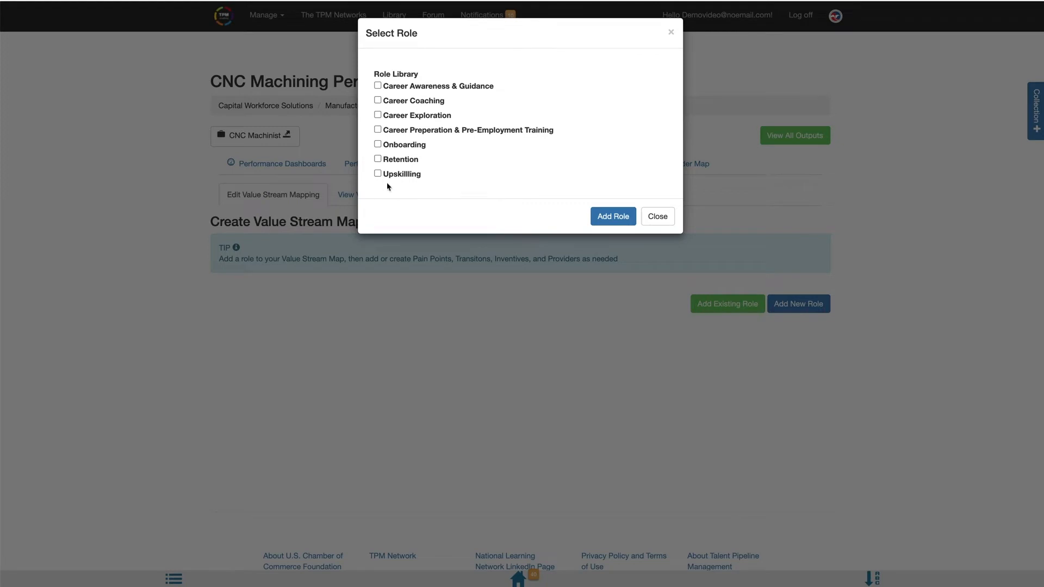
left_click(378, 86)
left_click(377, 144)
left_click(378, 159)
left_click(613, 216)
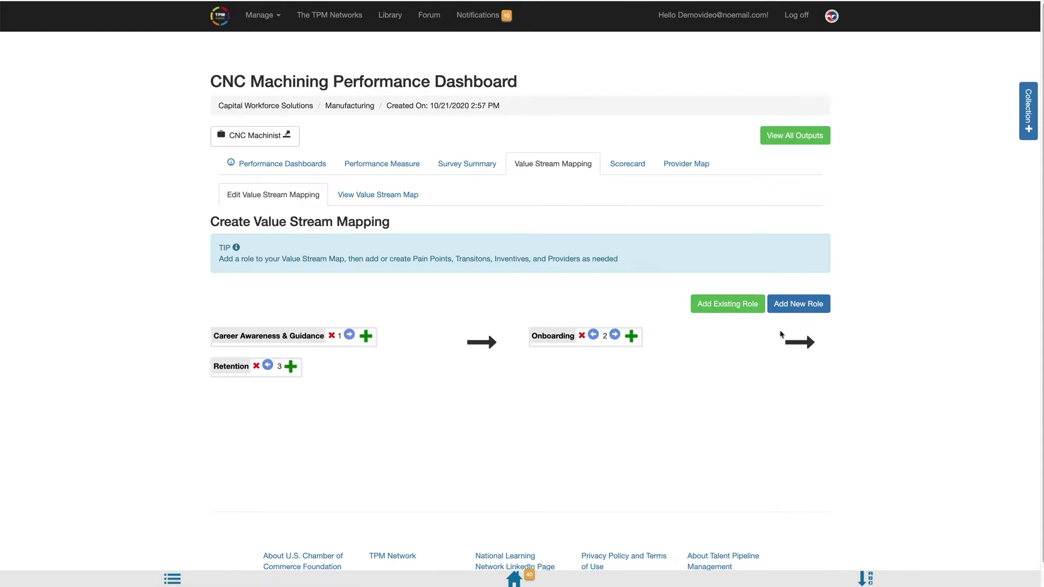
Step: Create a new role named Mentoring in the value stream map
left_click(789, 306)
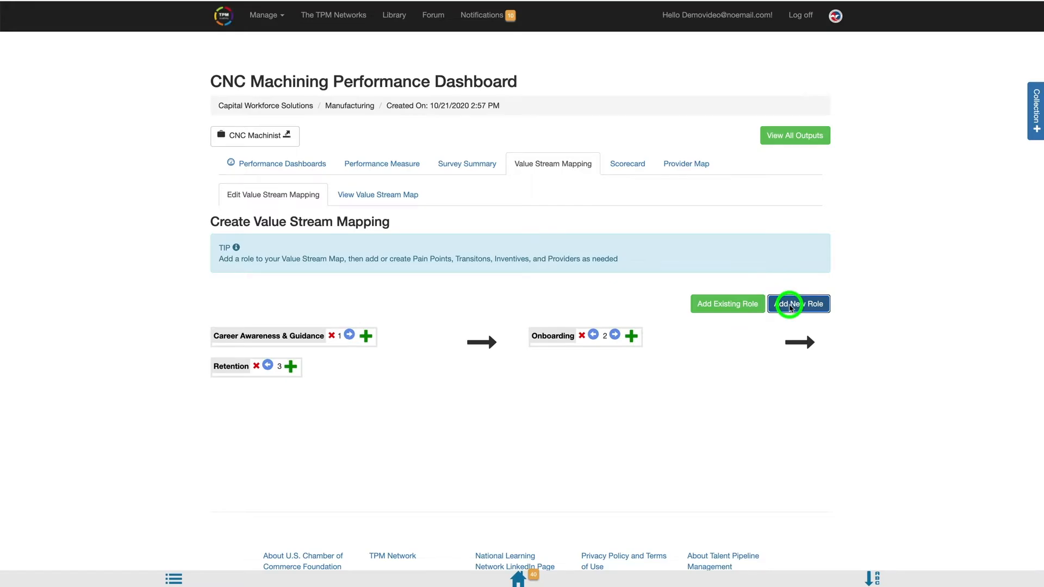
type("Mento")
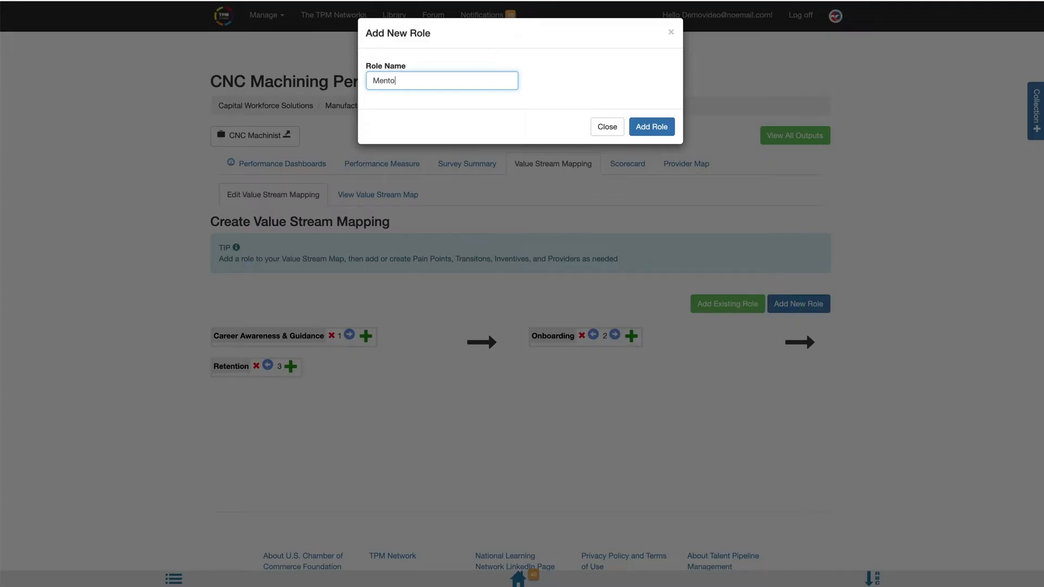
type("ring")
left_click(660, 127)
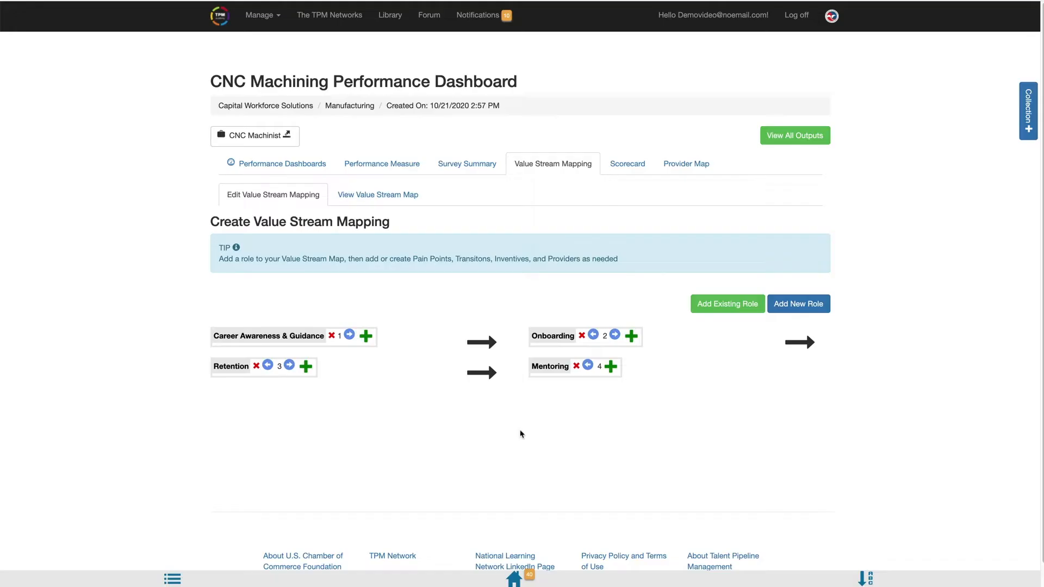
Step: For Career Awareness & Guidance, select Career Exploration measures for Machine Tool Technology, Tool and Die Technology Technician, Machine Tool Operations, Tool and Die Making and Apprenticeship Program
left_click(367, 342)
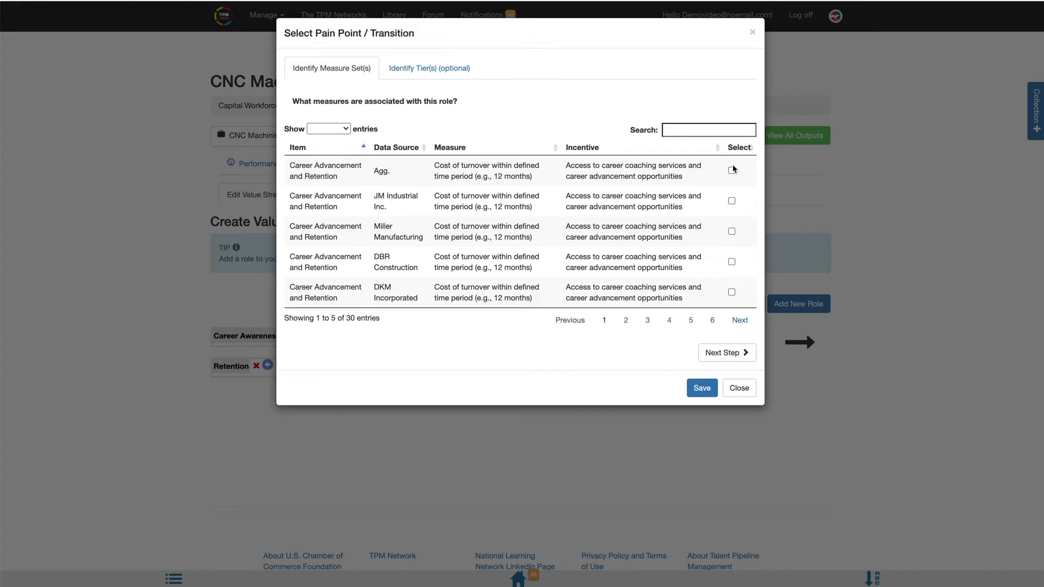
left_click(625, 320)
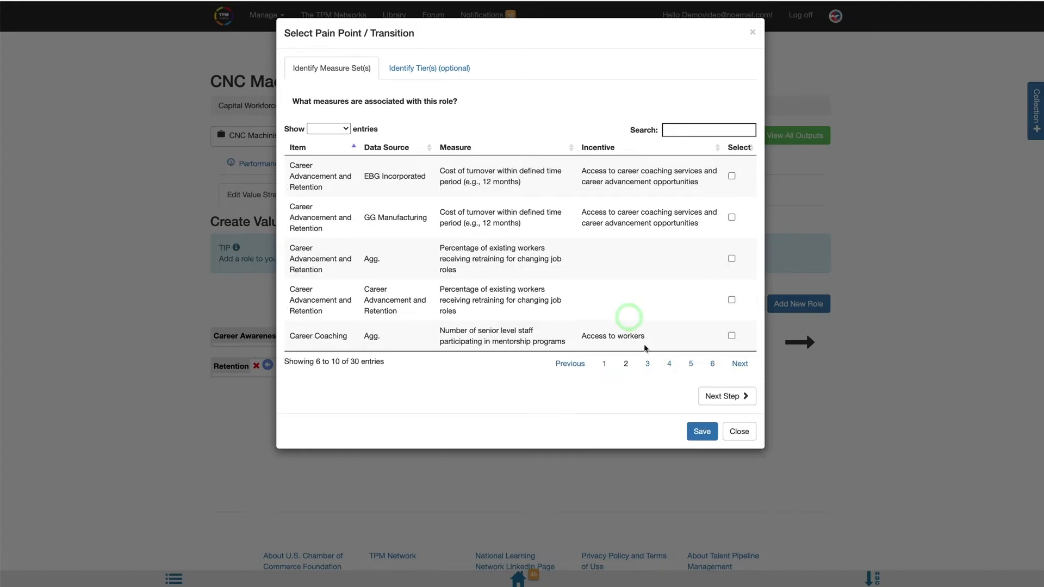
left_click(650, 365)
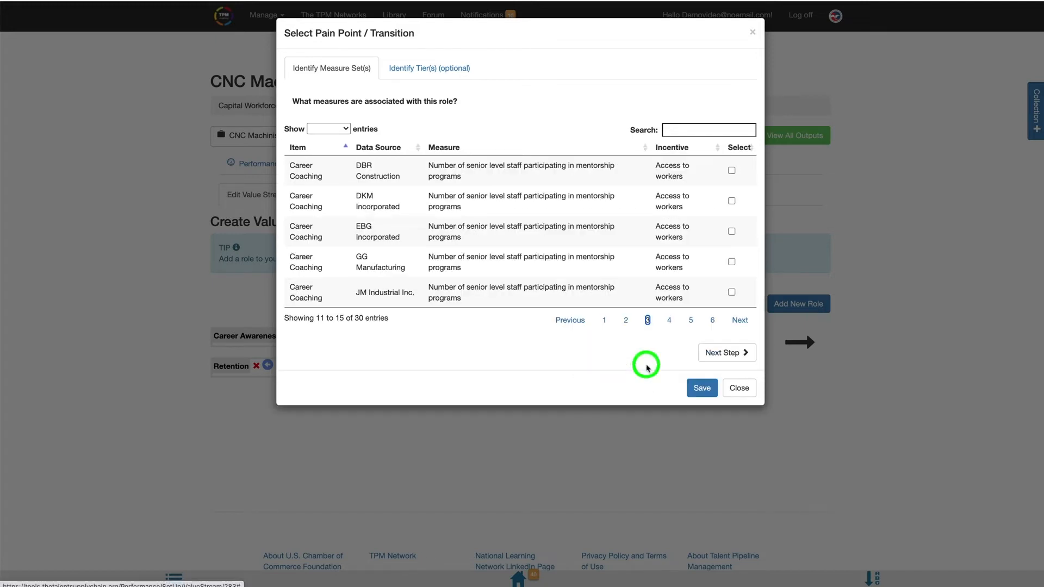
left_click(669, 321)
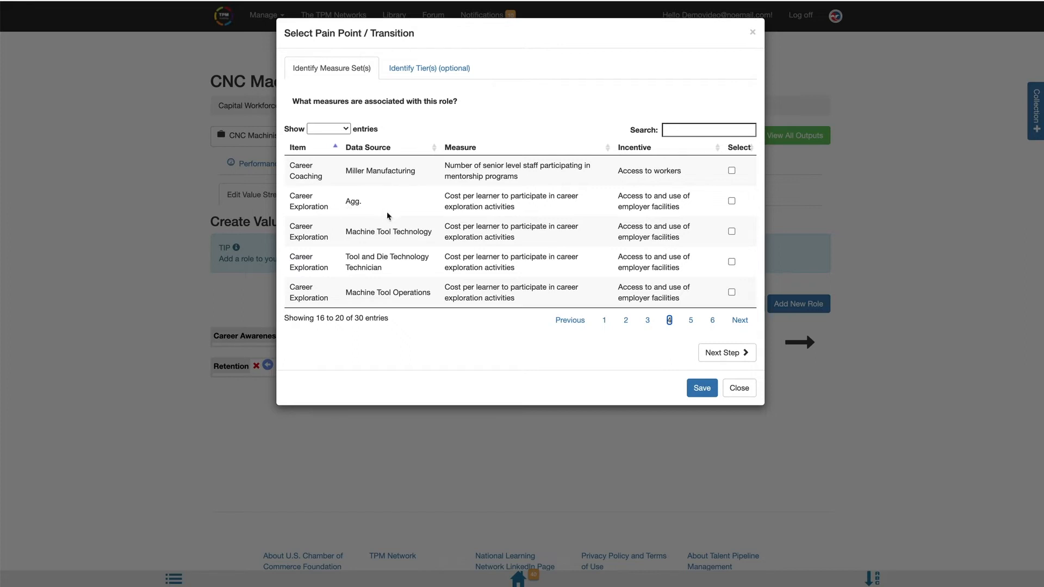
left_click(732, 232)
left_click(731, 262)
left_click(731, 293)
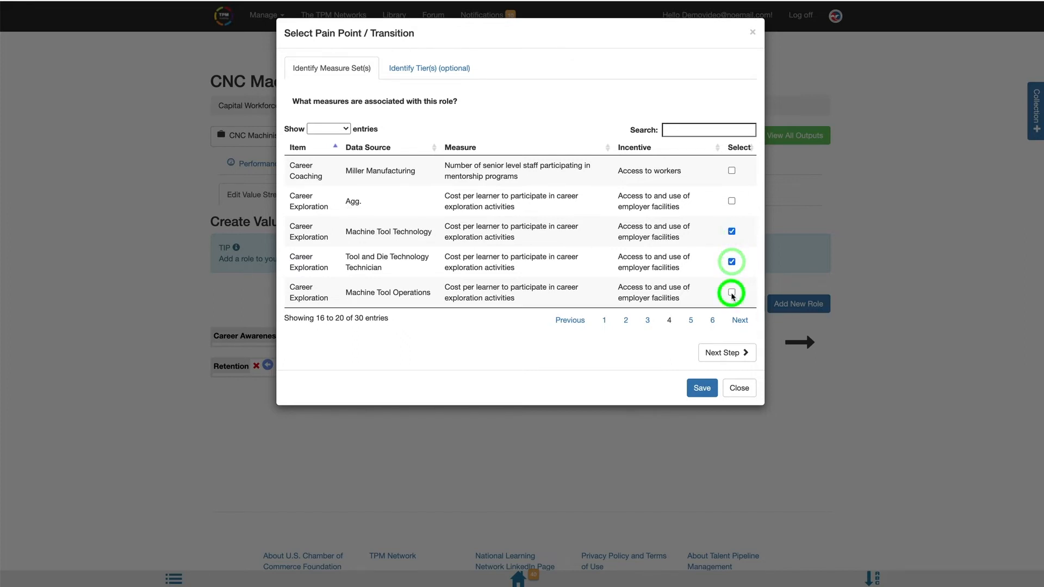
left_click(690, 319)
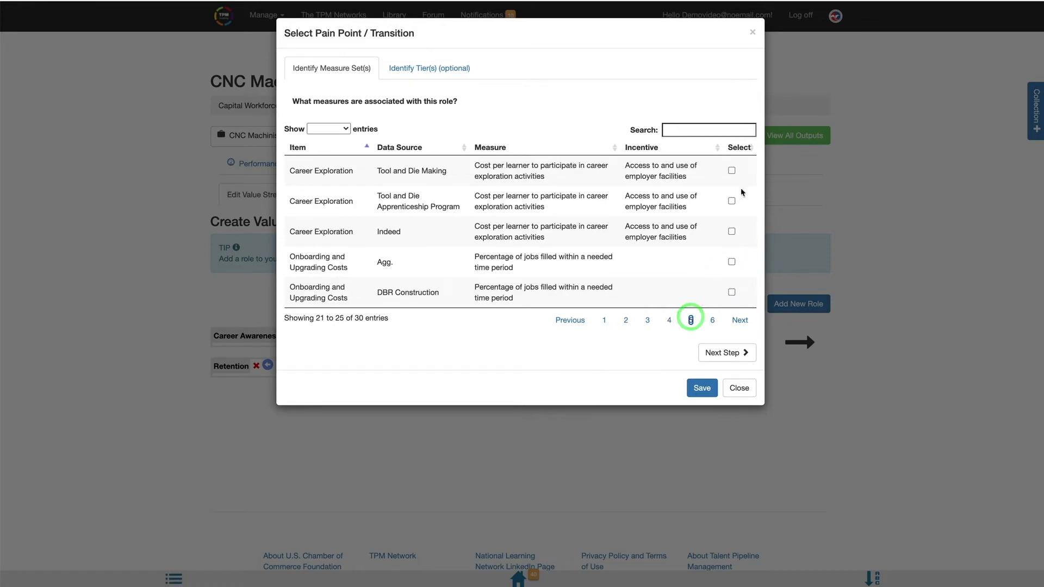
left_click(731, 171)
left_click(731, 201)
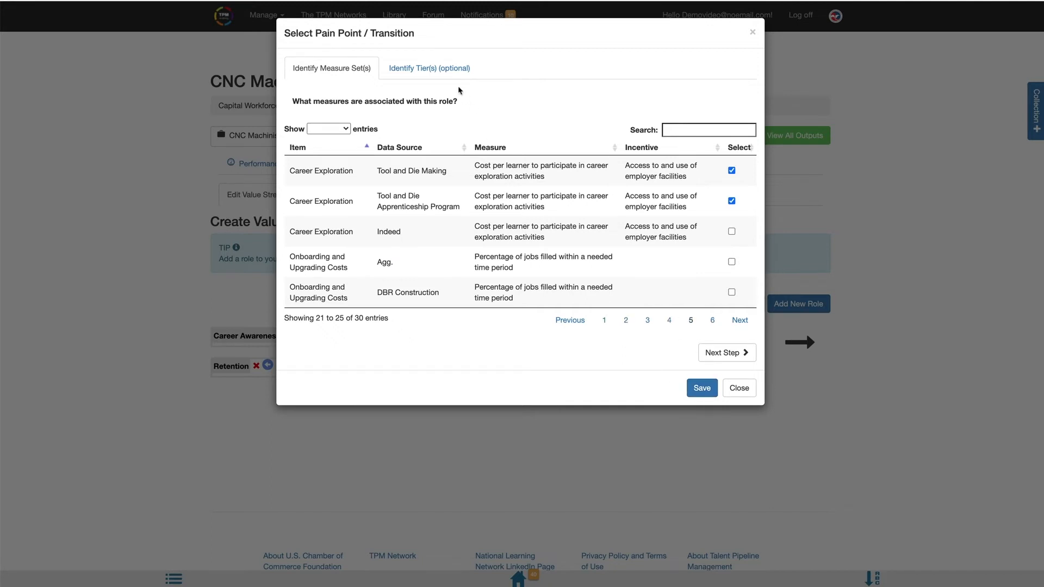
Step: Associate Tier 1 with the Career Awareness & Guidance role and save its measures
left_click(463, 71)
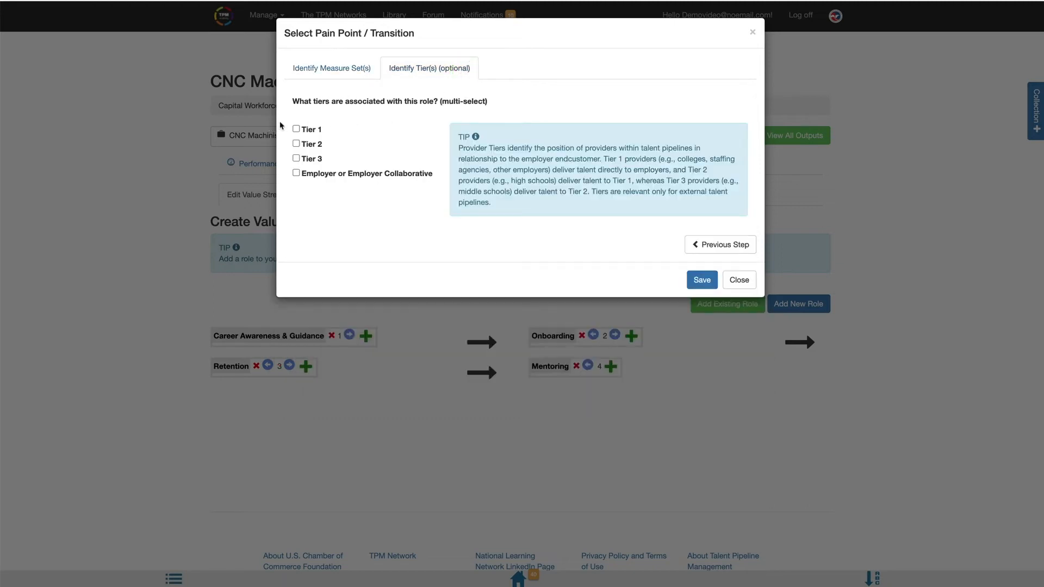
left_click(296, 159)
left_click(296, 159)
left_click(296, 130)
left_click(702, 280)
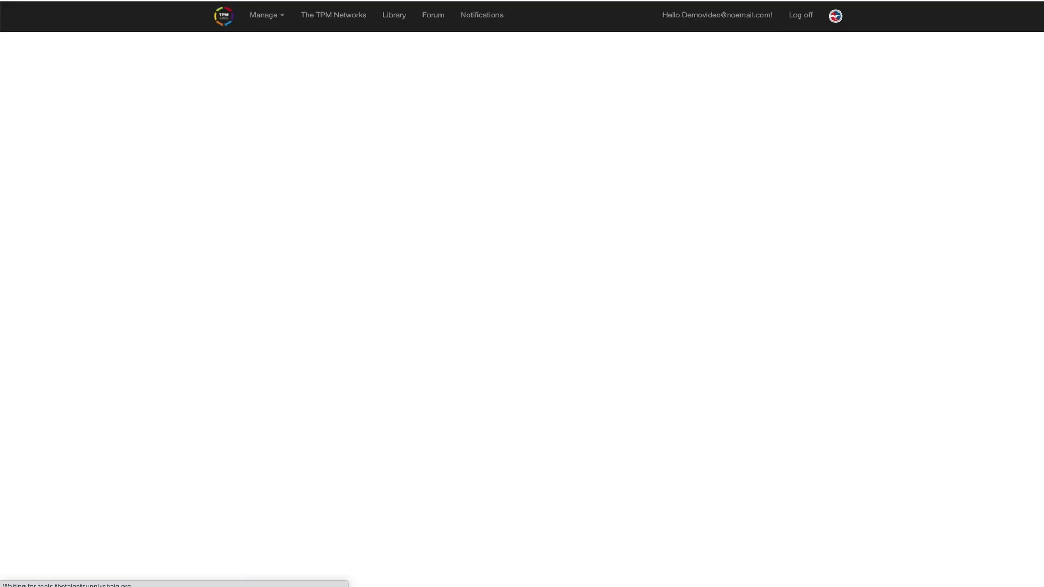
Step: For the Onboarding role, select the Onboarding and Upgrading Costs measures of DBR Construction, DKM Incorporated, EBG Incorporated, GG Manufacturing, JM Industrial Inc. and Miller Manufacturing
left_click(632, 336)
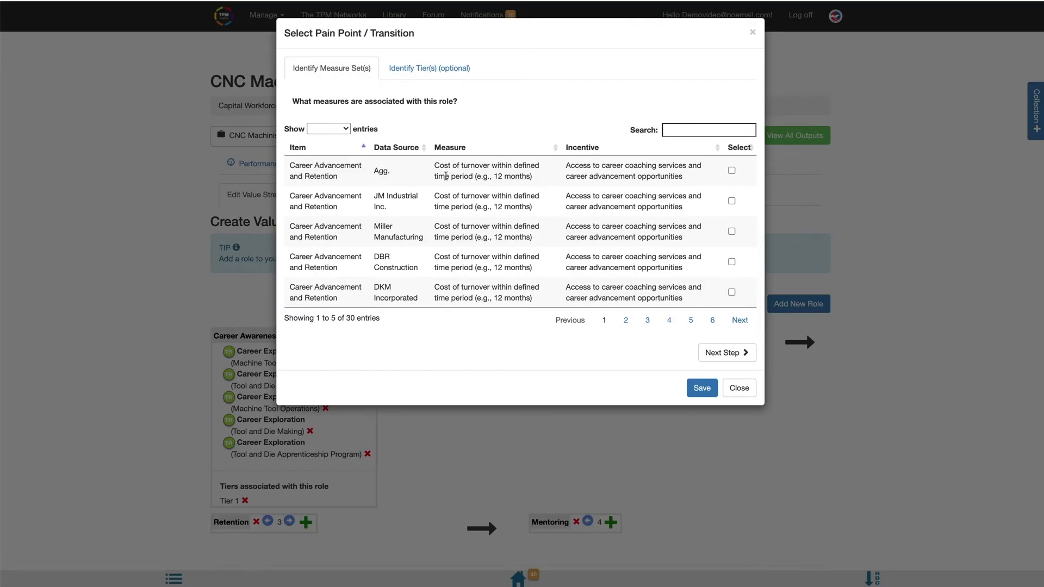
left_click(626, 320)
left_click(648, 320)
left_click(669, 320)
left_click(690, 320)
left_click(731, 292)
left_click(713, 320)
left_click(731, 170)
left_click(731, 200)
left_click(731, 232)
left_click(731, 261)
left_click(731, 292)
Step: Associate the Employer or Employer Collaborative tier with the Onboarding role and save its measures
left_click(439, 68)
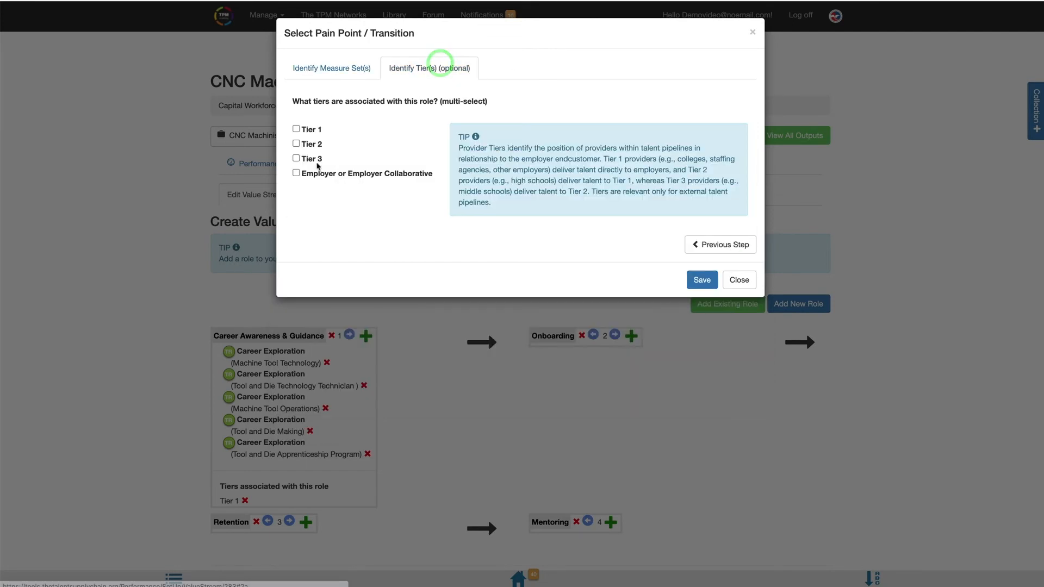
left_click(296, 173)
left_click(702, 280)
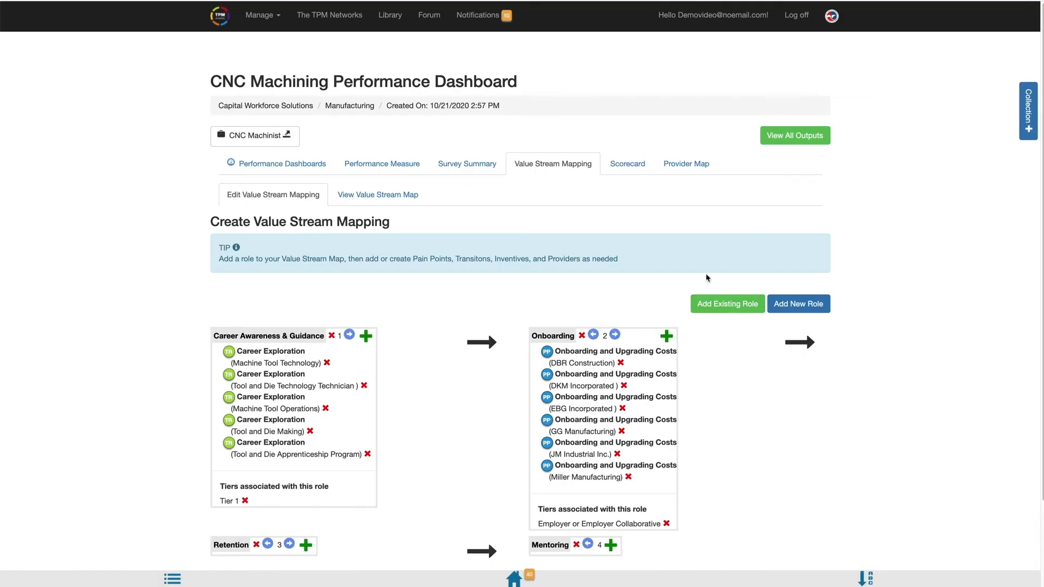
Step: For the Retention role, select the turnover cost measures of all six individual companies plus the measure for existing workers receiving retraining
left_click_drag(1038, 163, 1037, 254)
left_click(307, 441)
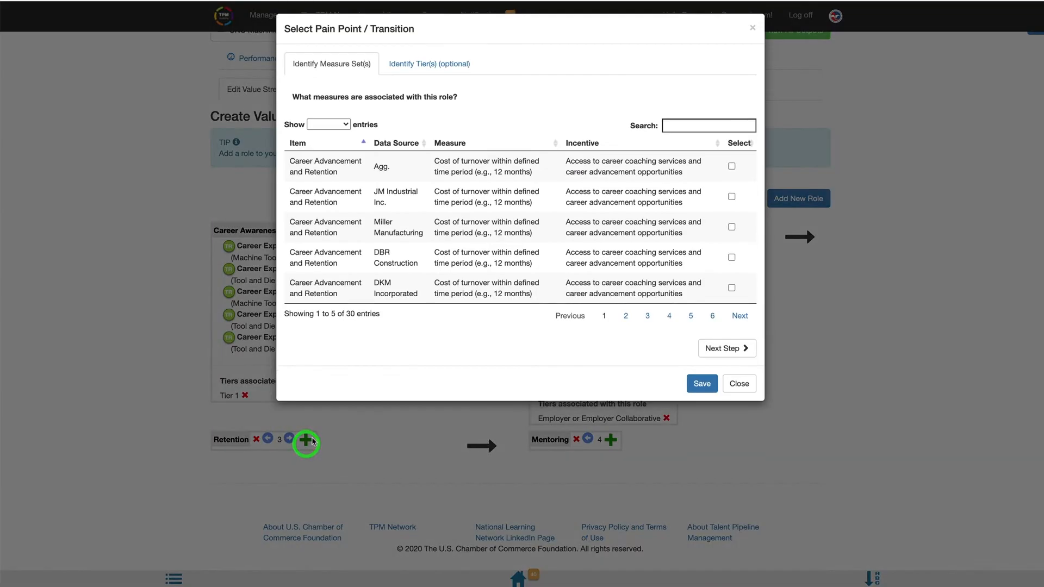
left_click(731, 201)
left_click(731, 231)
left_click(732, 261)
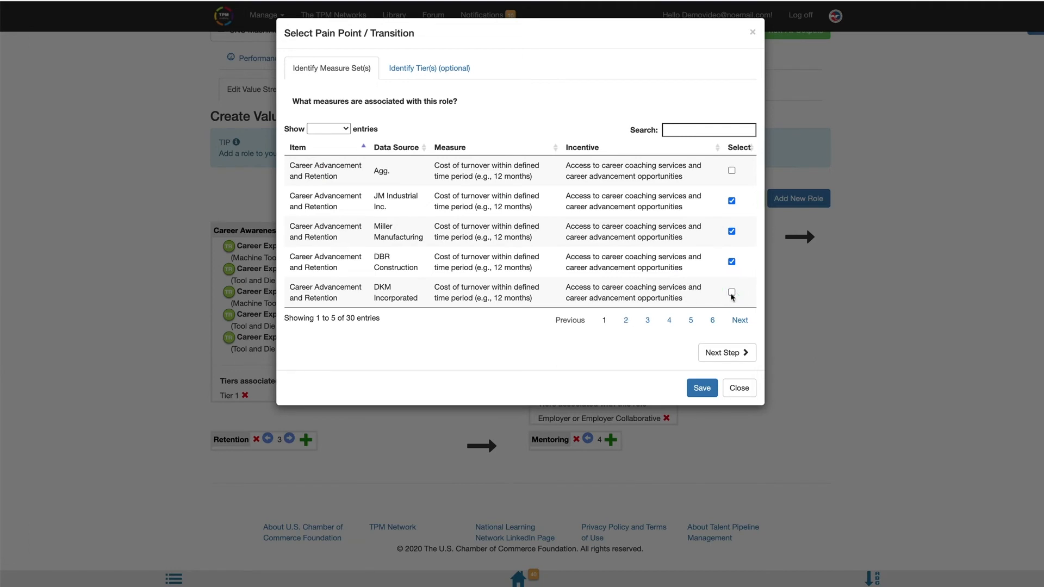
left_click(626, 320)
left_click(731, 175)
left_click(731, 217)
left_click(731, 299)
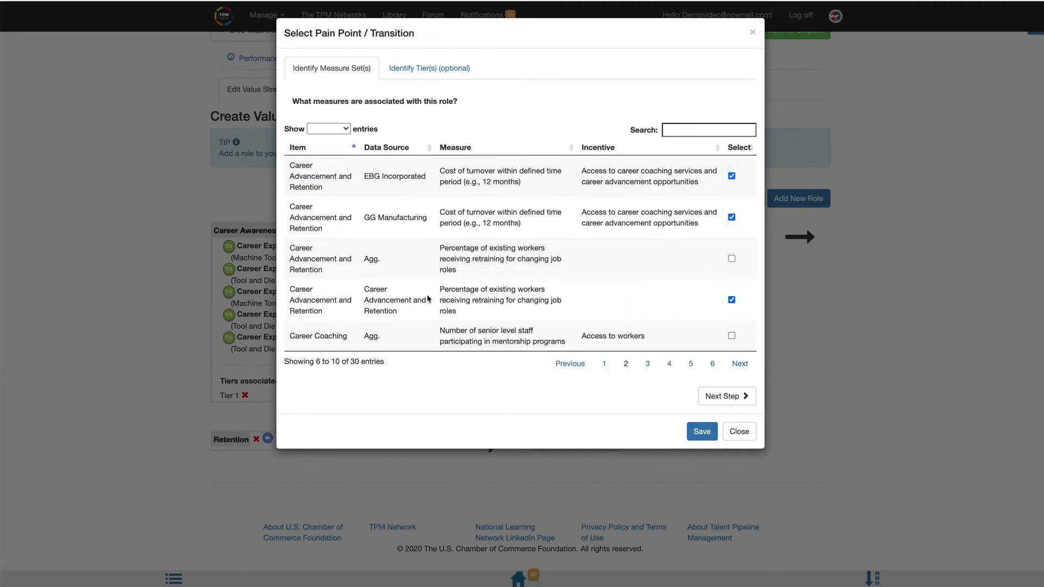
left_click(731, 300)
left_click(731, 259)
Step: Associate Tier 1 and Employer or Employer Collaborative with the Retention role and save its measures
left_click(419, 71)
left_click(292, 168)
left_click(699, 276)
Step: For the Mentoring role, select the Career Coaching measures of DBR Construction, DKM Incorporated, EBG Incorporated, GG Manufacturing, JM Industrial Inc. and Miller Manufacturing
left_click_drag(1041, 198, 1032, 349)
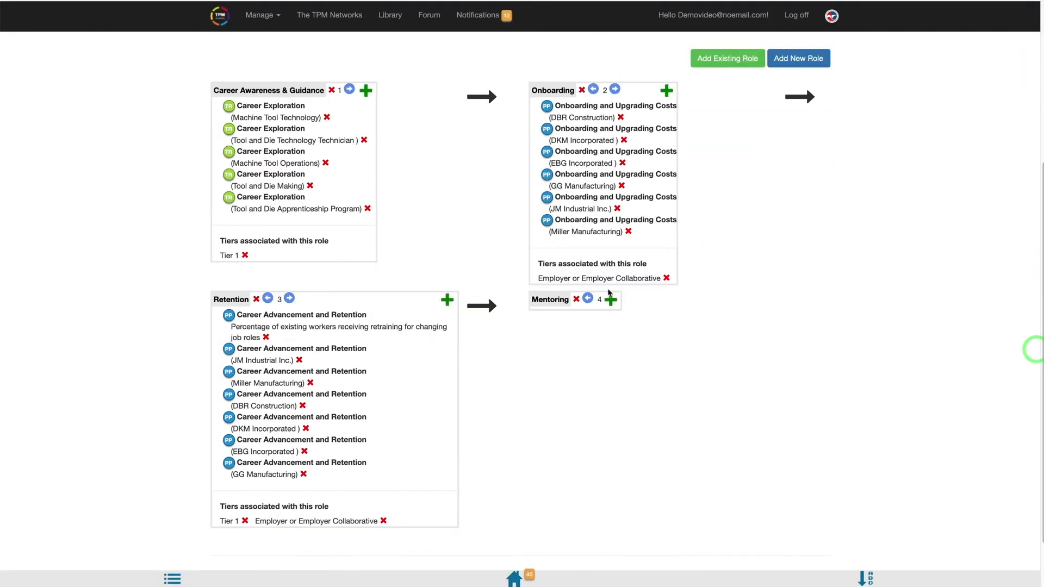
left_click(619, 298)
left_click(626, 320)
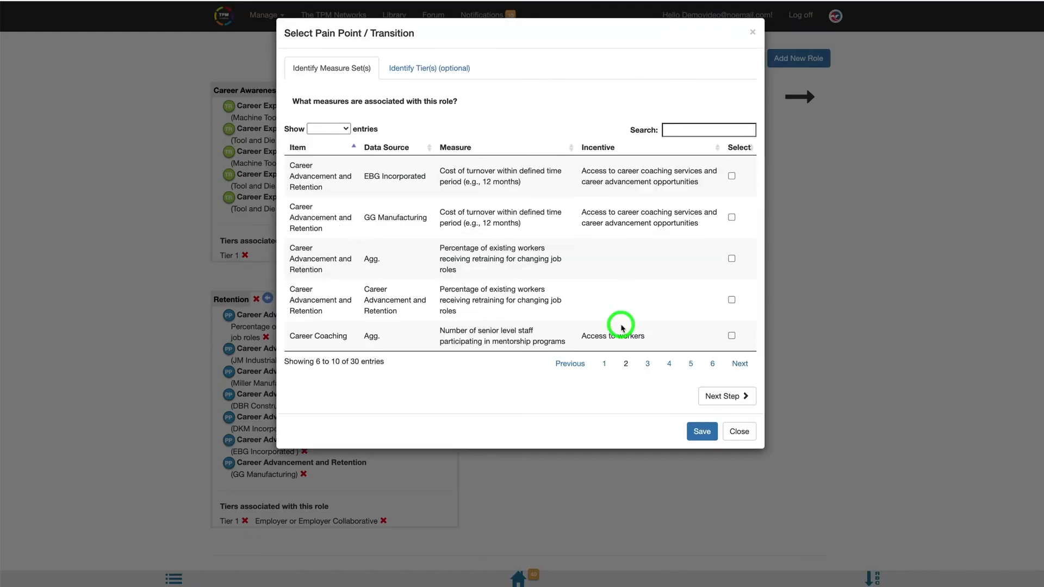
left_click(647, 363)
left_click(731, 170)
left_click(731, 201)
left_click(731, 231)
left_click(731, 261)
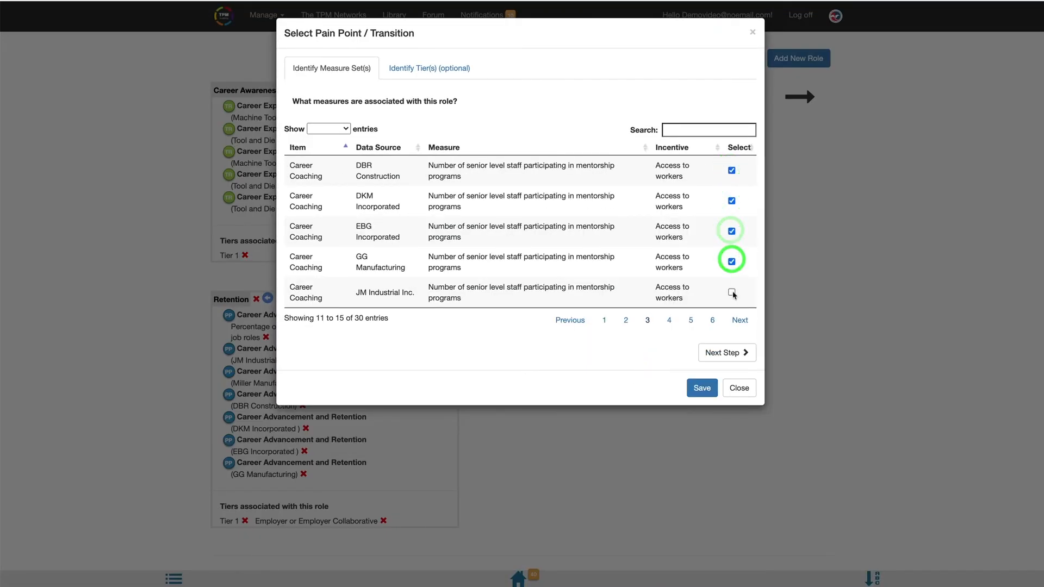
left_click(731, 292)
left_click(671, 321)
left_click(731, 170)
Step: Associate Tier 1 and Employer or Employer Collaborative with the Mentoring role and save its measures
left_click(438, 70)
left_click(296, 129)
left_click(296, 172)
left_click(702, 280)
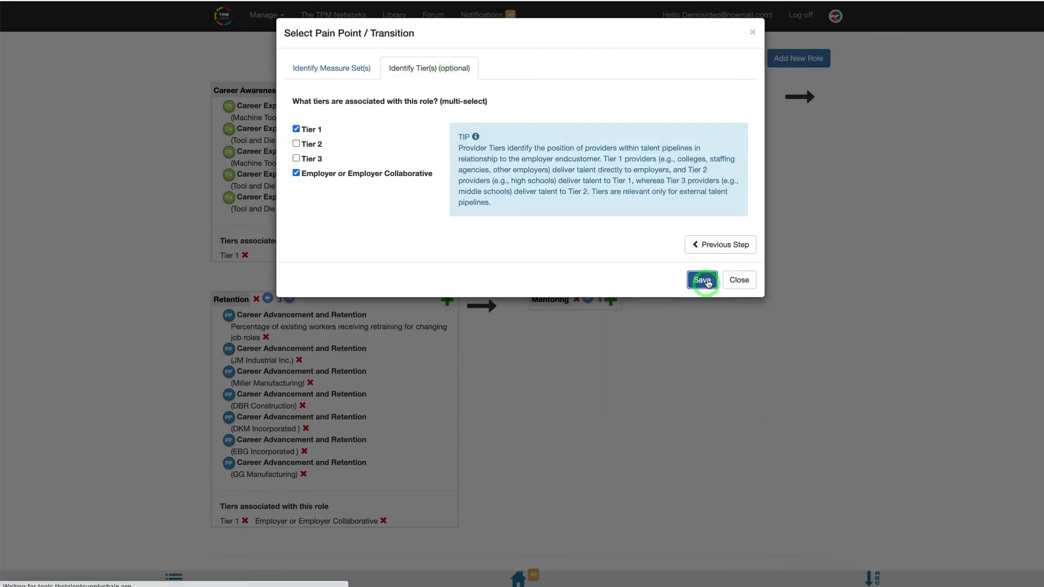
Step: Move the Retention role one position later so that it follows Mentoring, and check the role order
scroll(796, 402, "down", 4)
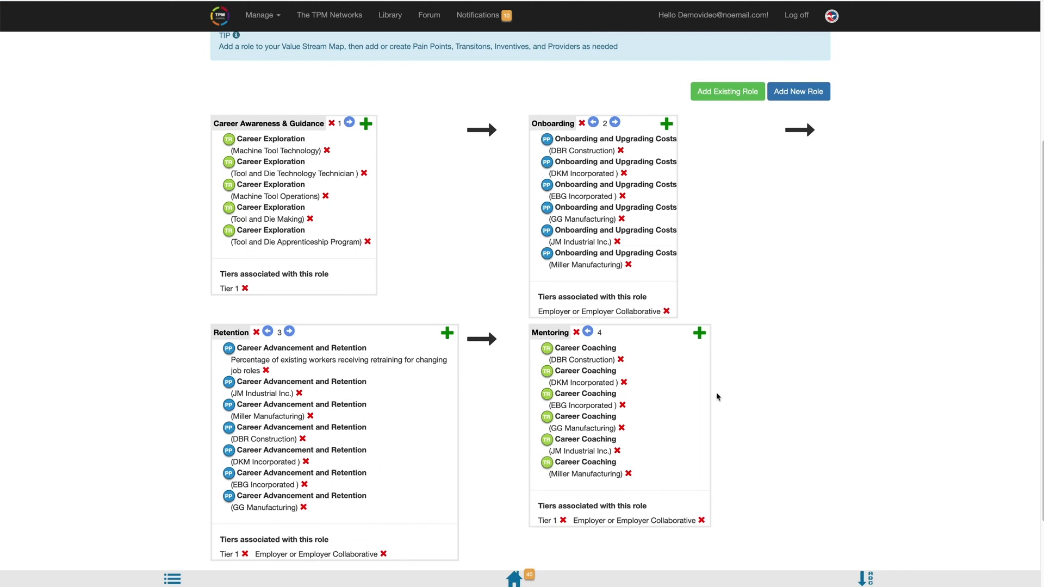
left_click(289, 333)
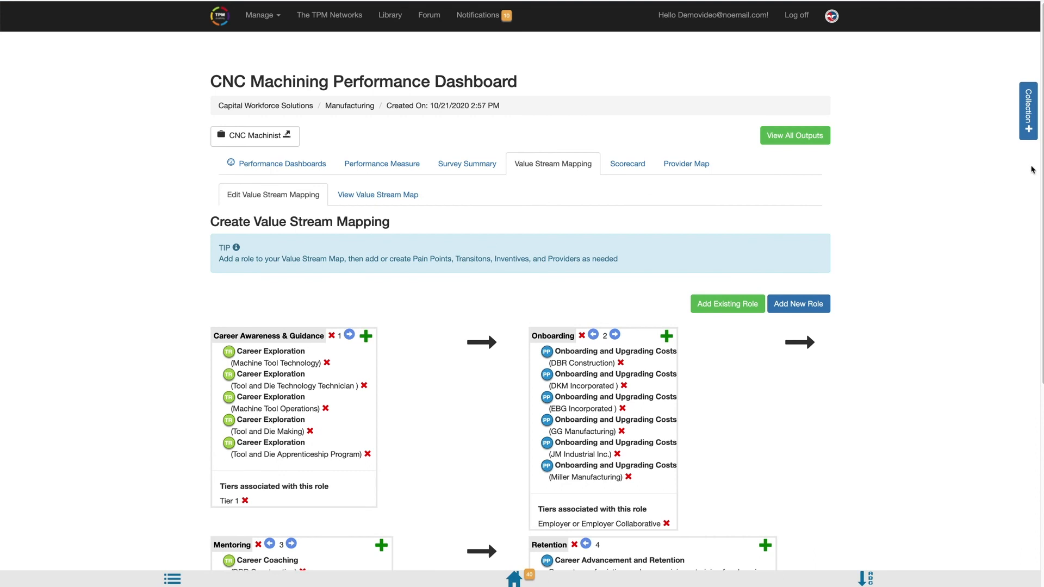
left_click_drag(1041, 166, 1041, 312)
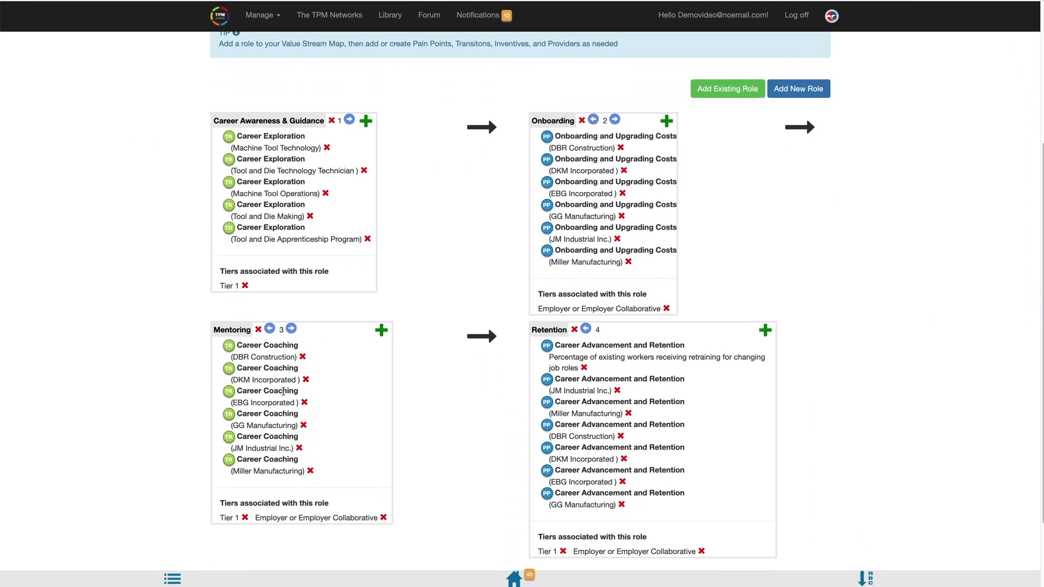
Step: View the value stream map, expand its shortened measure lists, and review the tiers, roles and measures
scroll(653, 229, "up", 4)
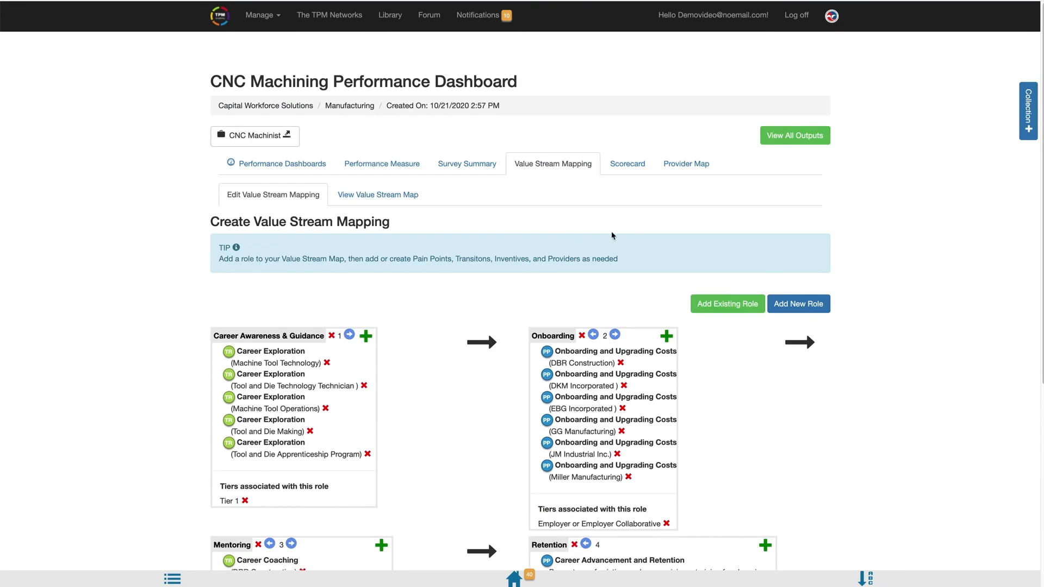
left_click(372, 203)
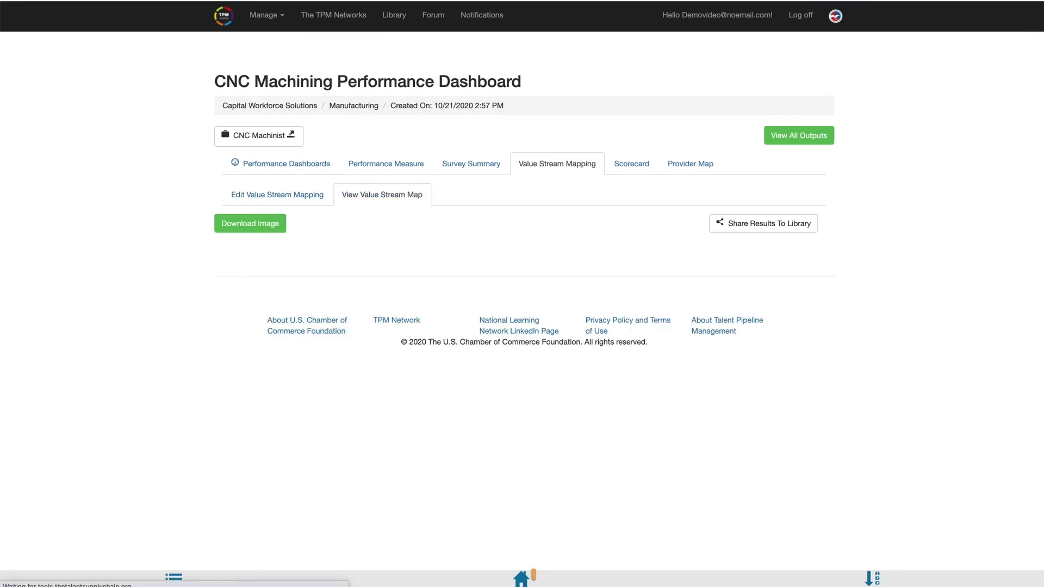
left_click(541, 487)
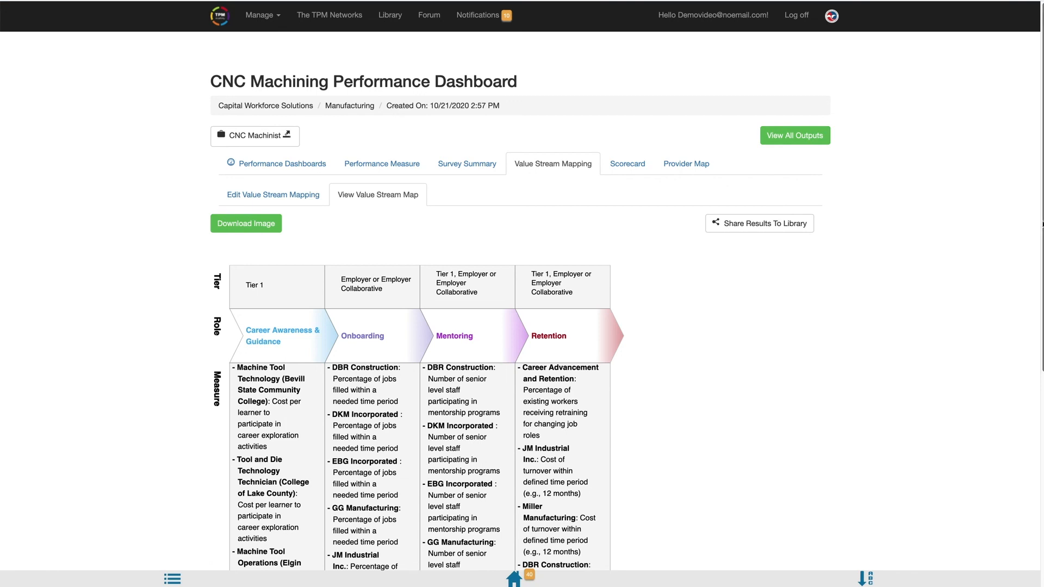
scroll(1038, 245, "down", 2)
scroll(1038, 245, "down", 6)
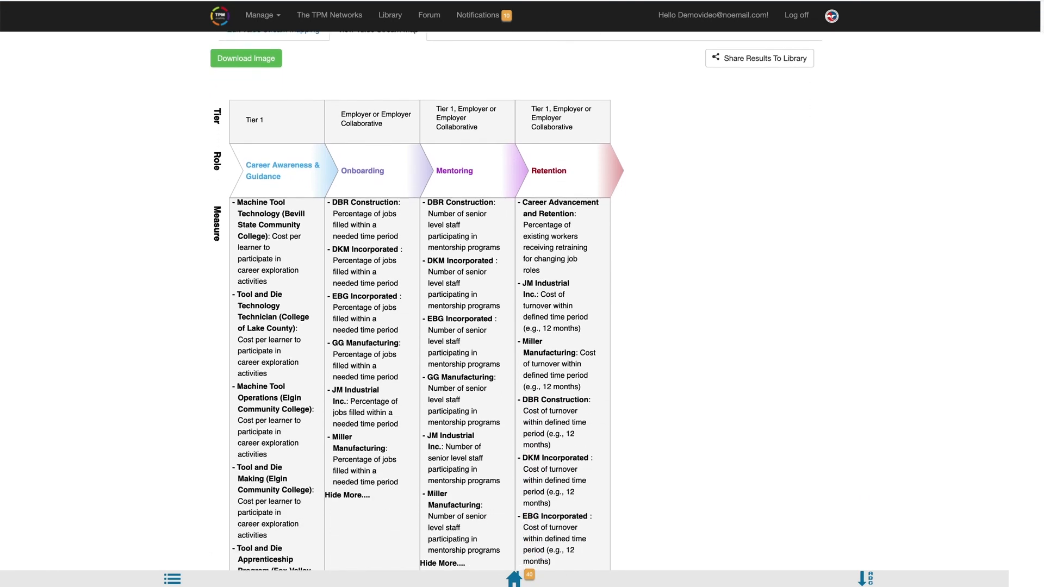
scroll(1038, 245, "down", 3)
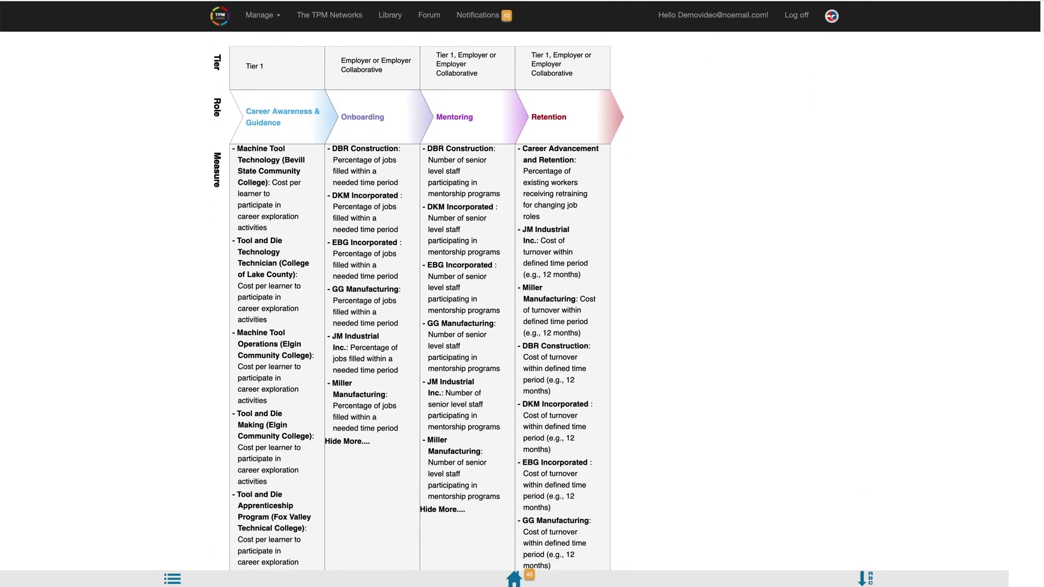